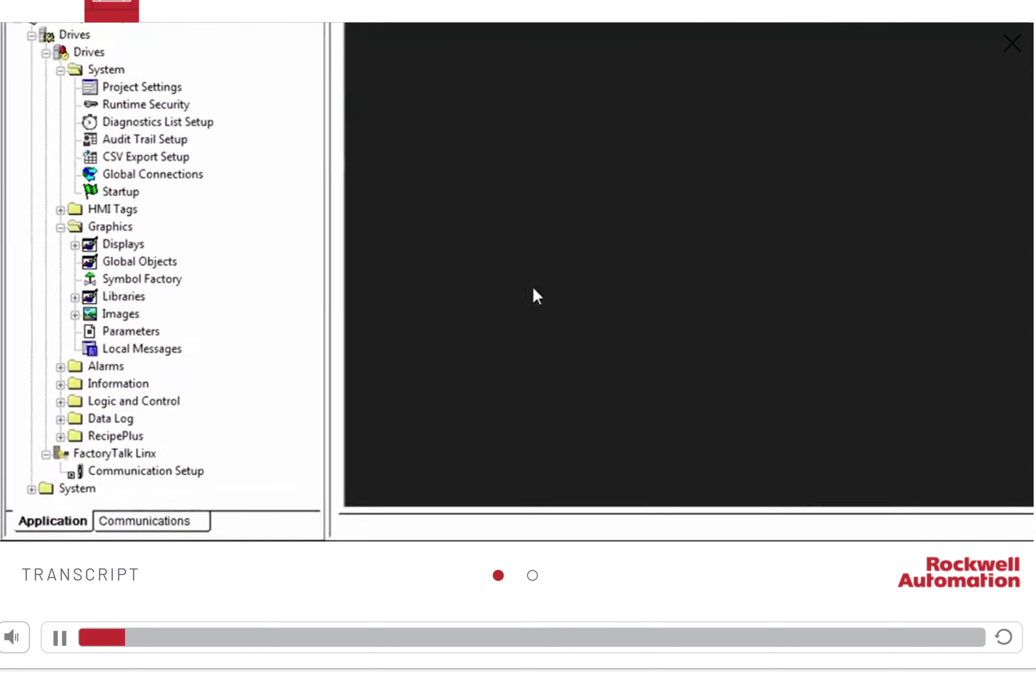
Open the Communication Setup under FactoryTalk Linx.
left_click(132, 470)
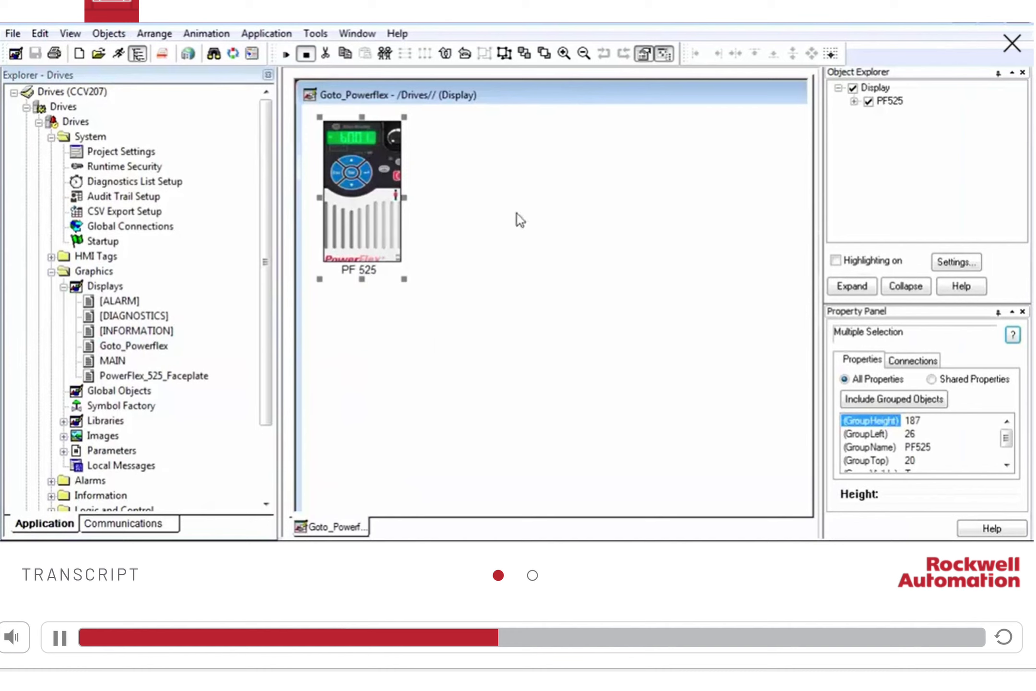
Format the Text1 caption in the PF525 group of the Goto_Powerflex display as 14-point bold.
left_click(854, 102)
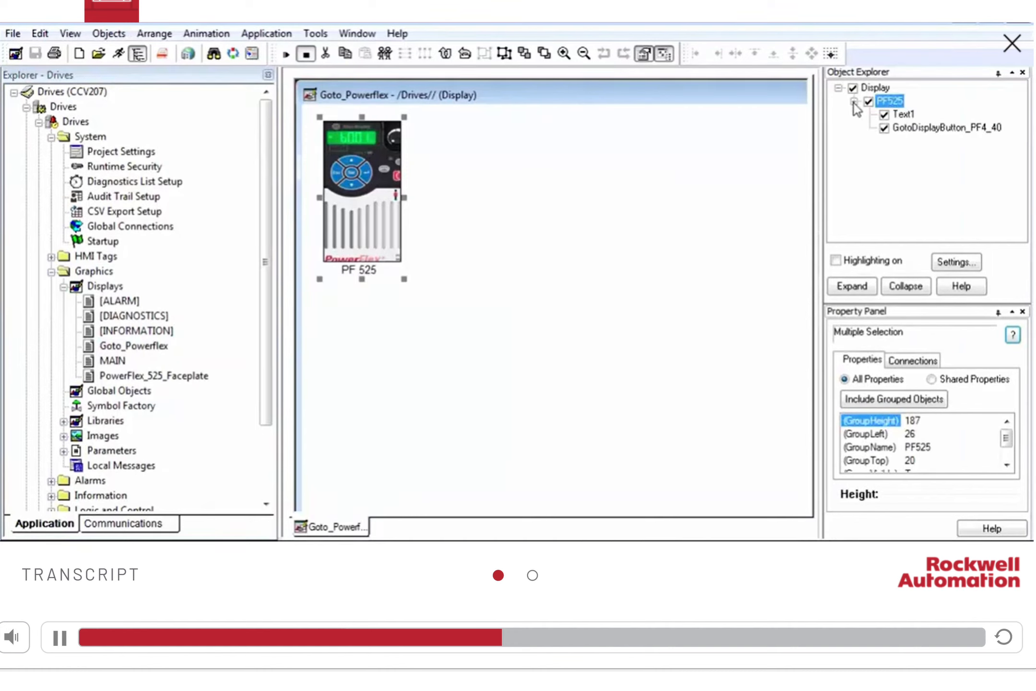
left_click(904, 115)
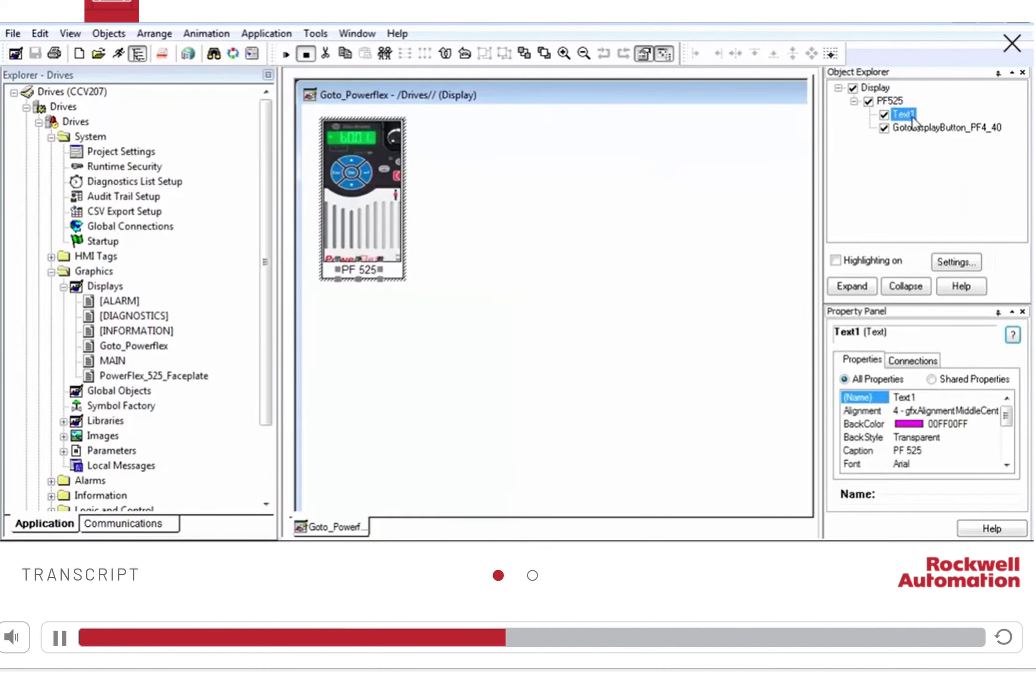
right_click(901, 123)
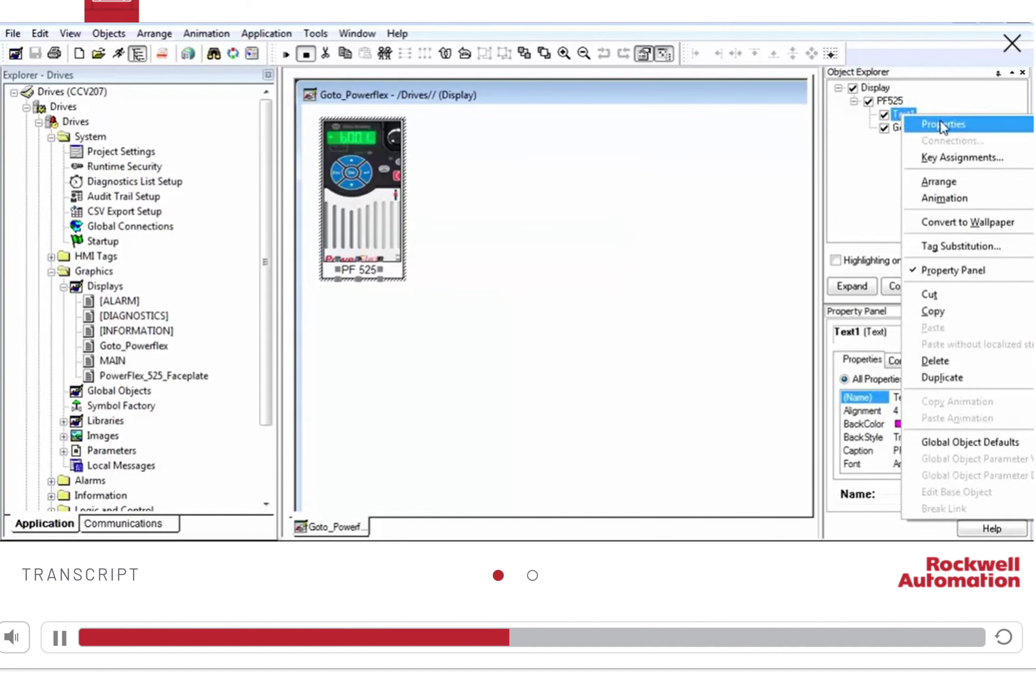
left_click(918, 122)
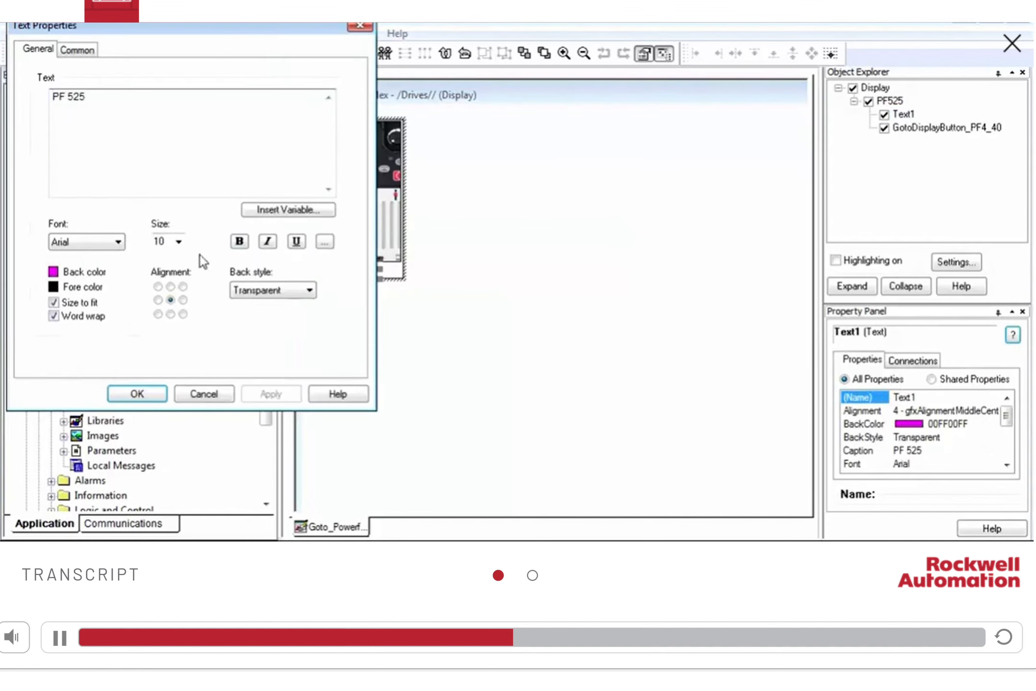
left_click(179, 242)
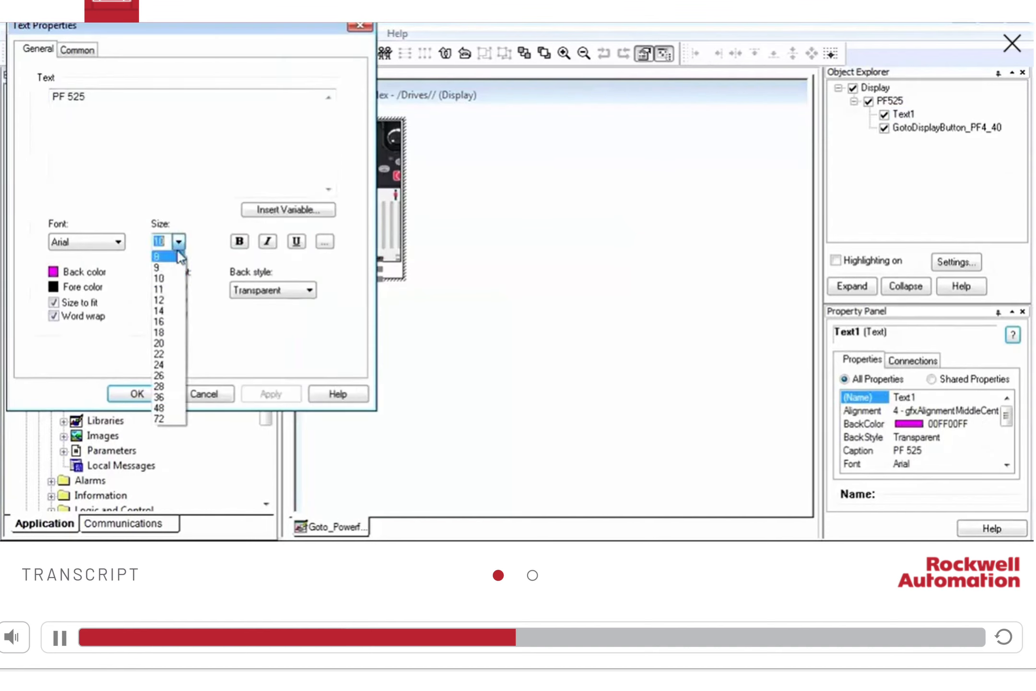
left_click(168, 314)
left_click(242, 244)
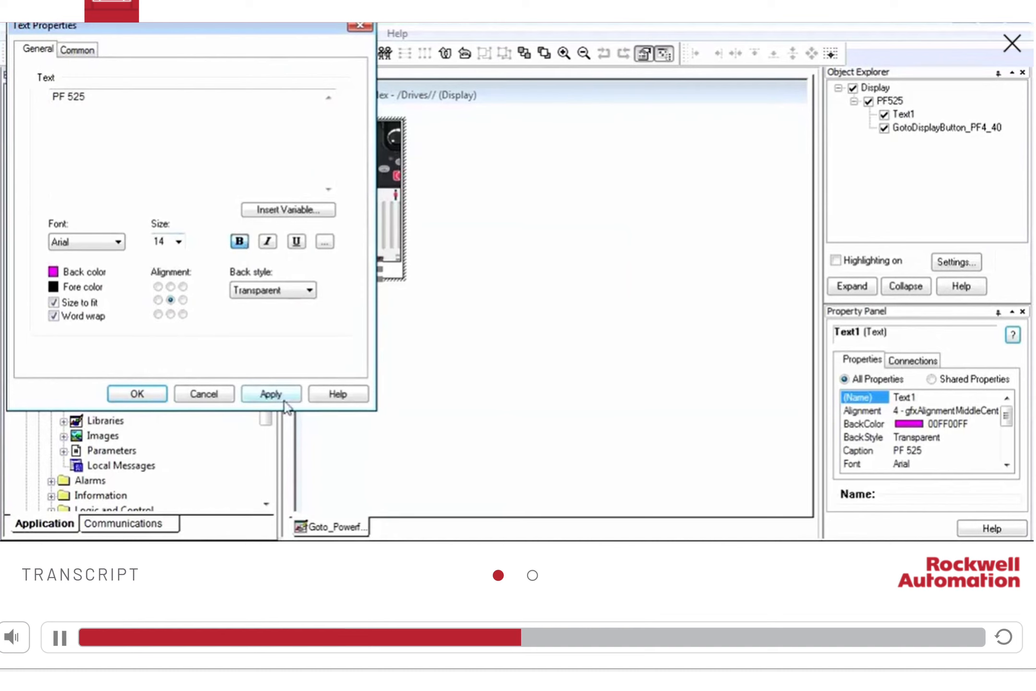
left_click(275, 393)
left_click(139, 394)
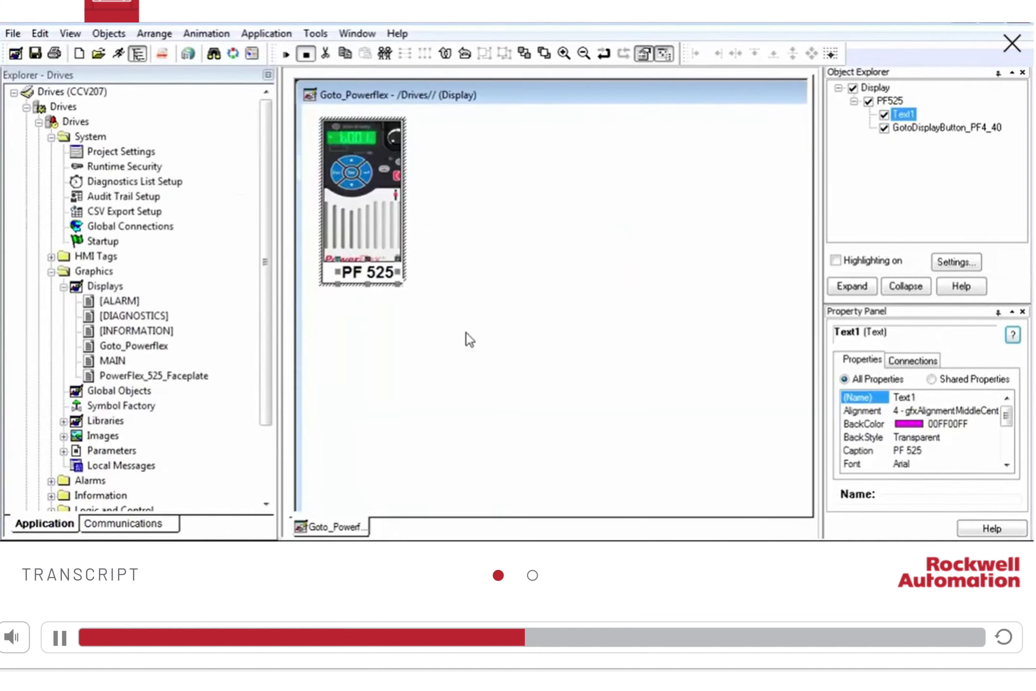
left_click(487, 272)
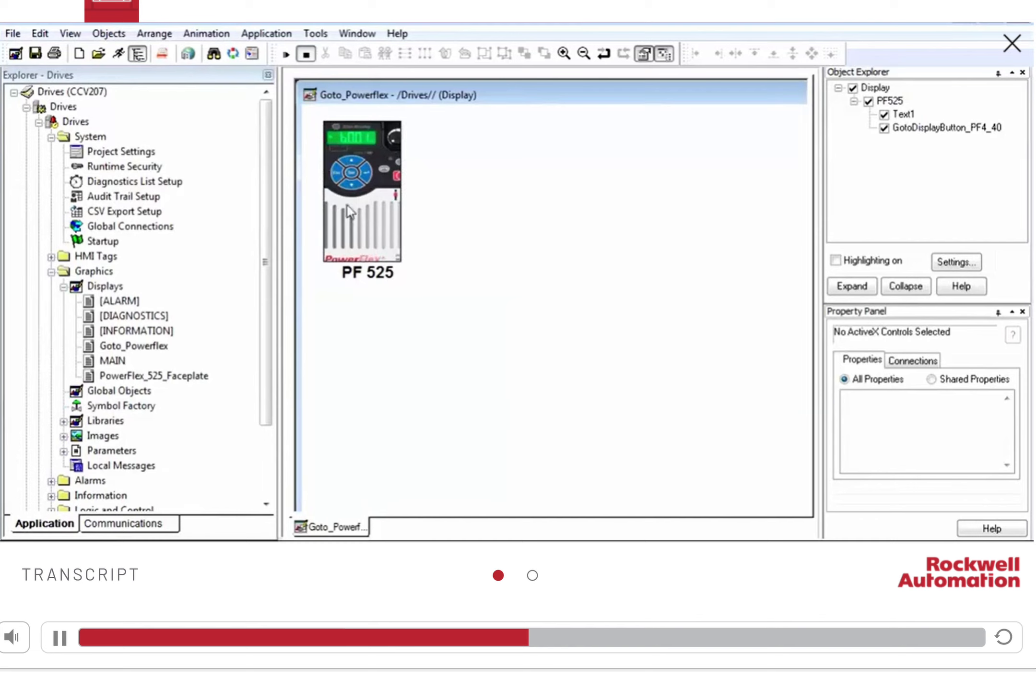
Close the Goto_Powerflex display and save its changes.
double_click(686, 100)
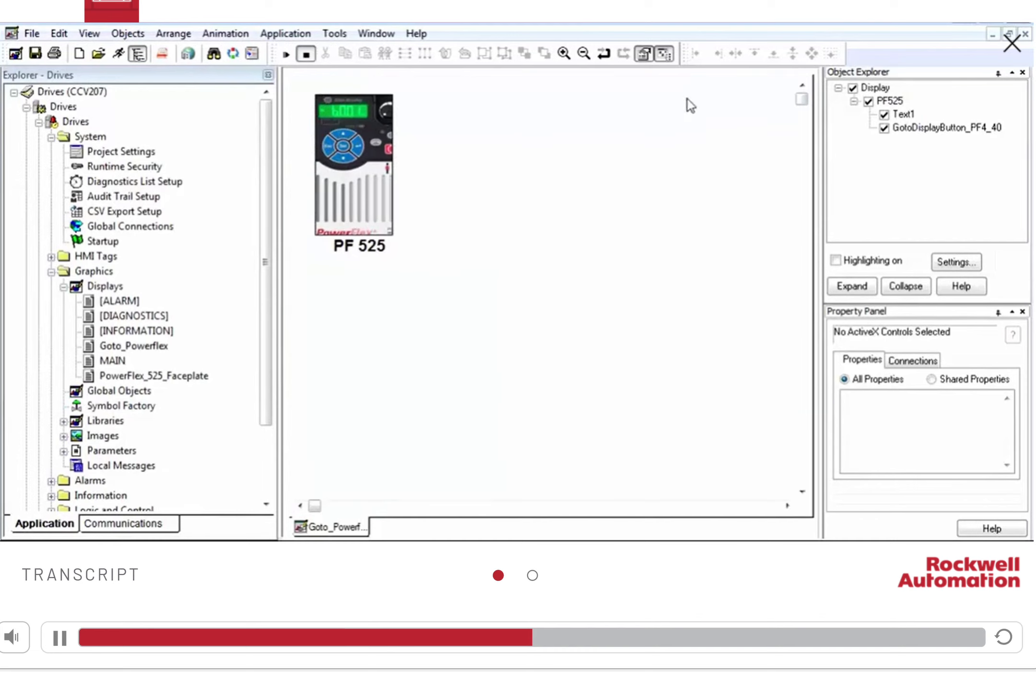
left_click(1025, 35)
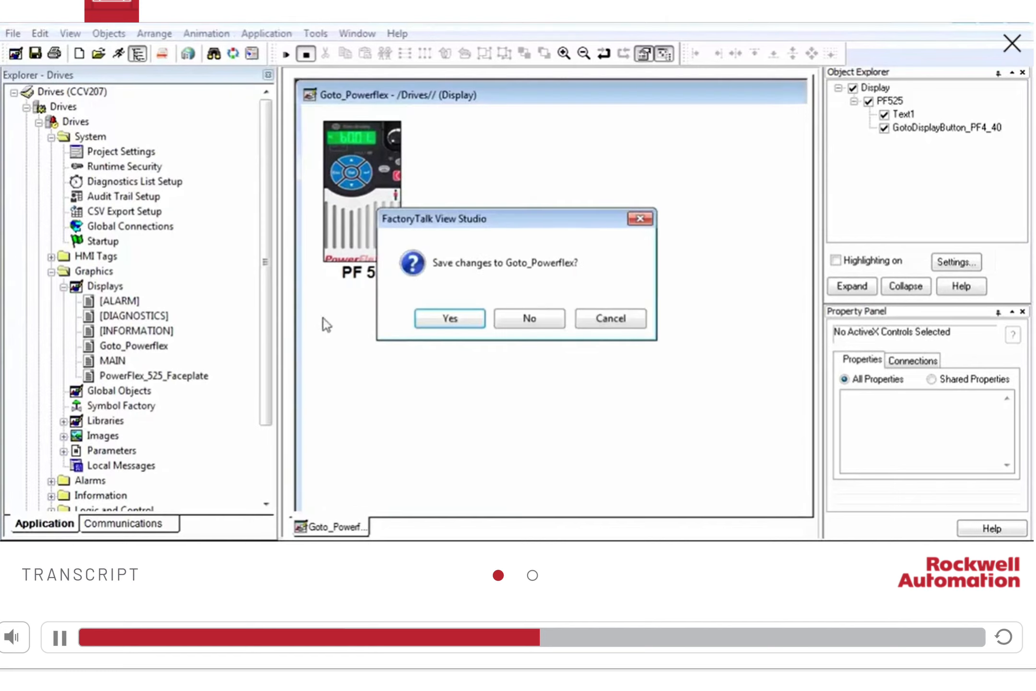
left_click(437, 318)
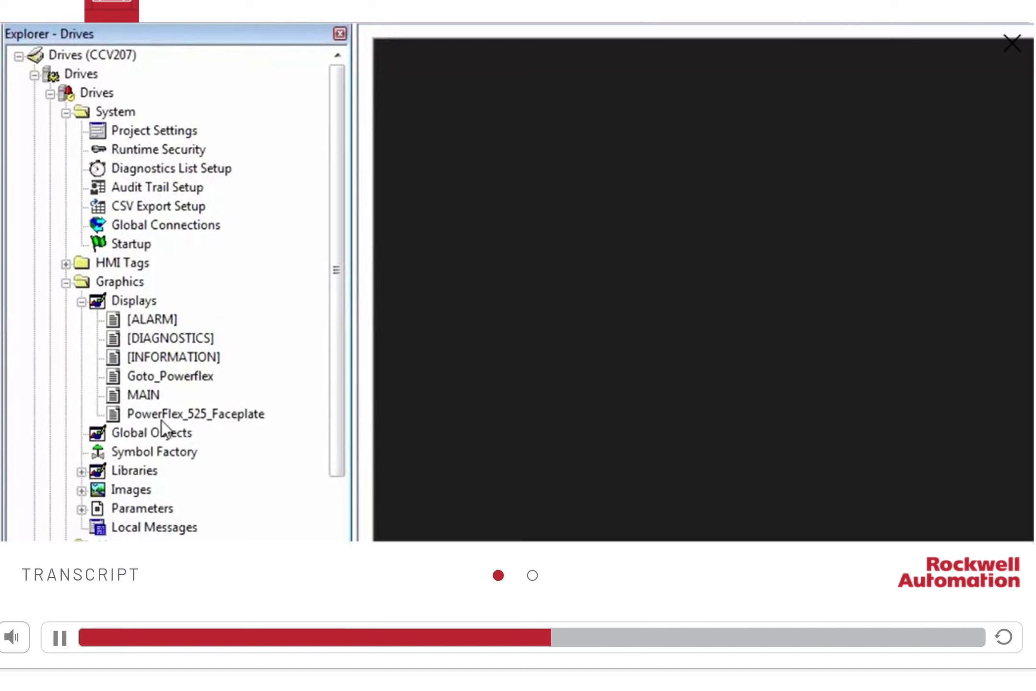
Open the PowerFlex_525_Faceplate display and list the objects inside its PowerFlexDrive_525_Faceplate group.
double_click(188, 413)
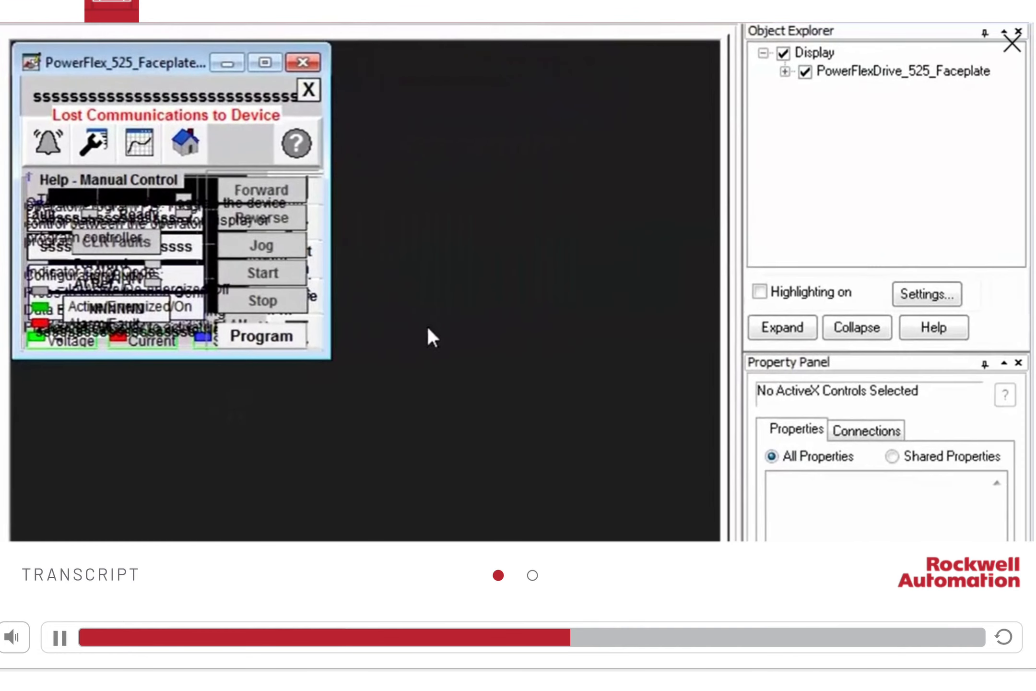
left_click(785, 71)
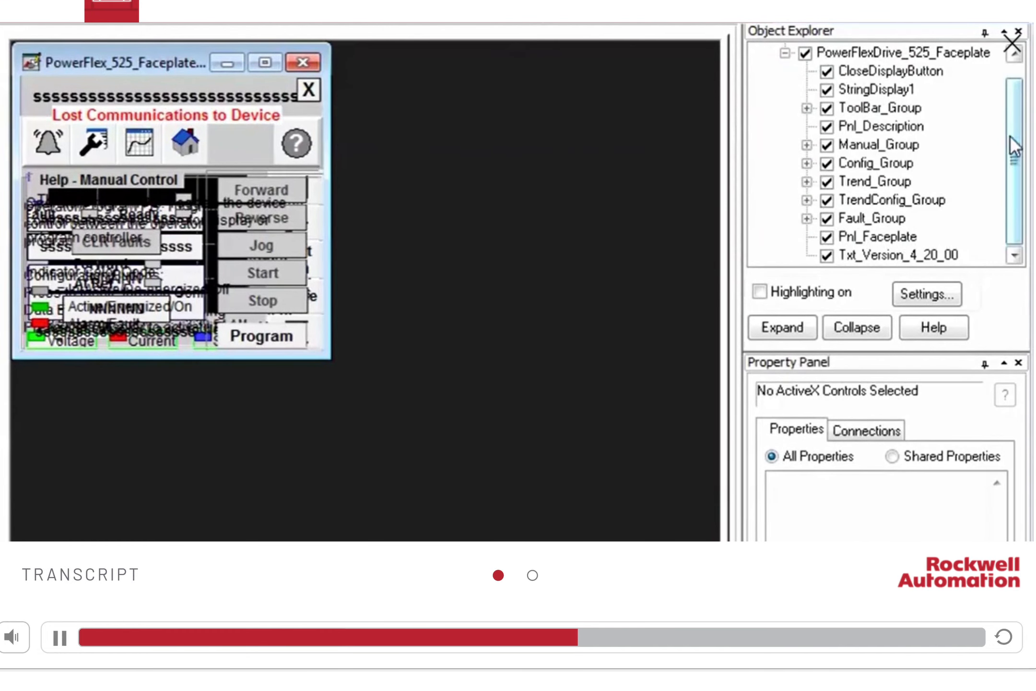
left_click_drag(1009, 138, 1009, 108)
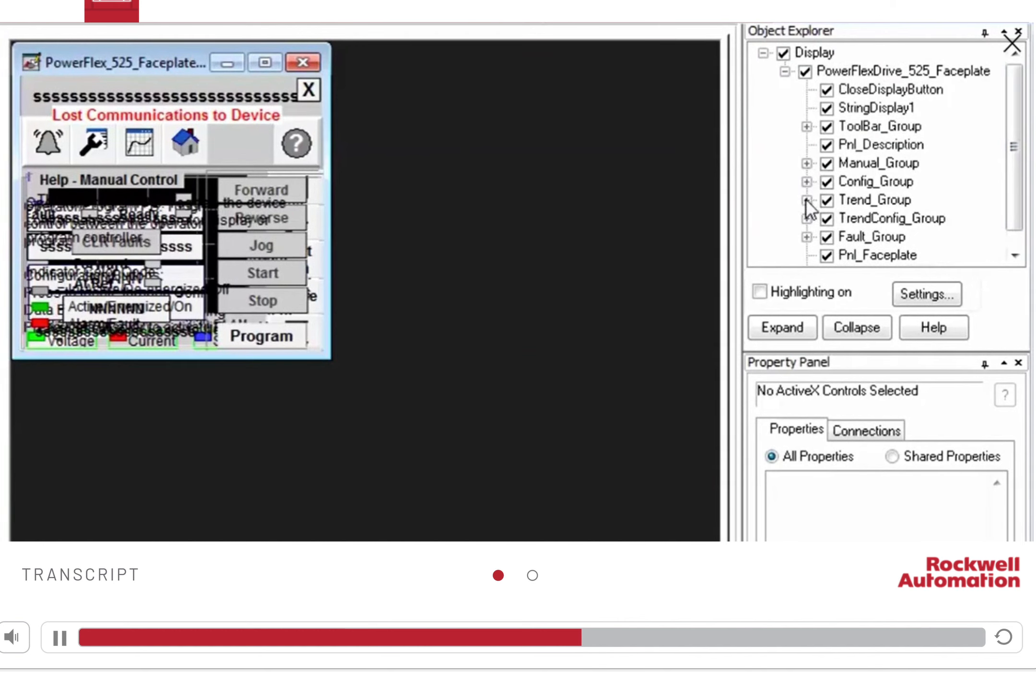
Hide Trend_Group, TrendConfig_Group, Fault_Group and Pnl_Faceplate in the faceplate display.
left_click(823, 201)
left_click(826, 201)
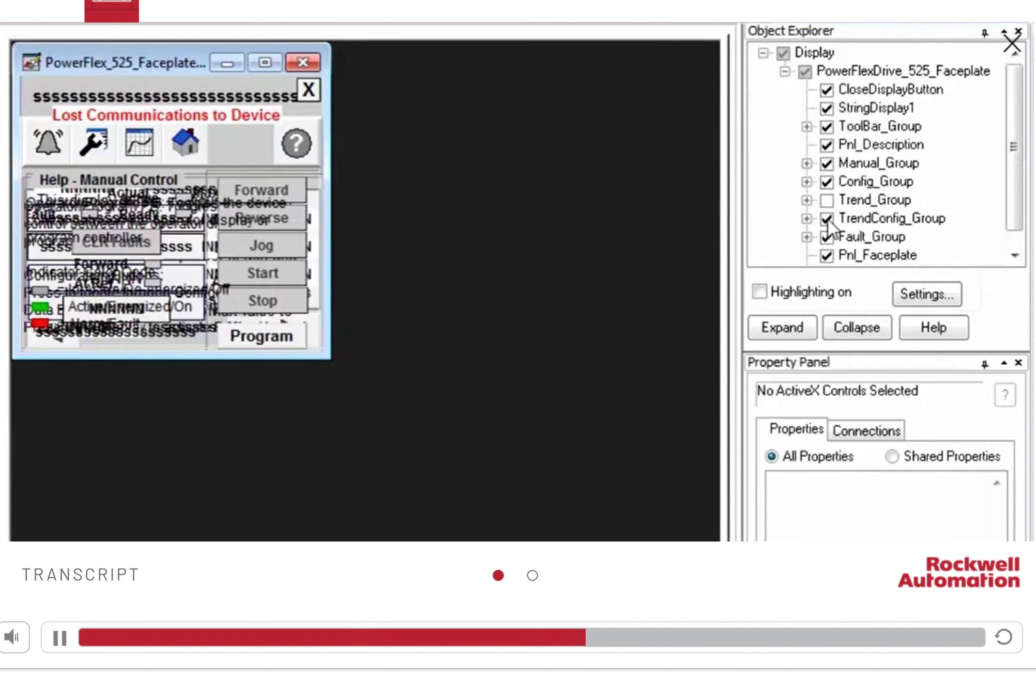
left_click(827, 220)
left_click(823, 238)
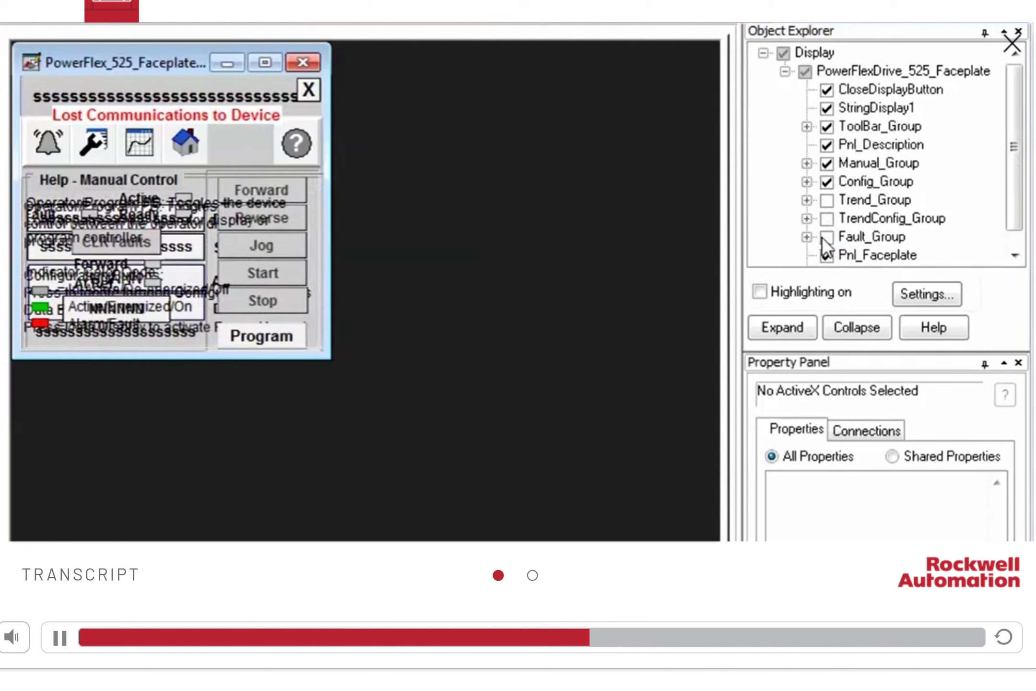
left_click(827, 256)
Hide Manual_Group, Pnl_Description, ToolBar_Group, StringDisplay1 and CloseDisplayButton in the faceplate display.
left_click(825, 165)
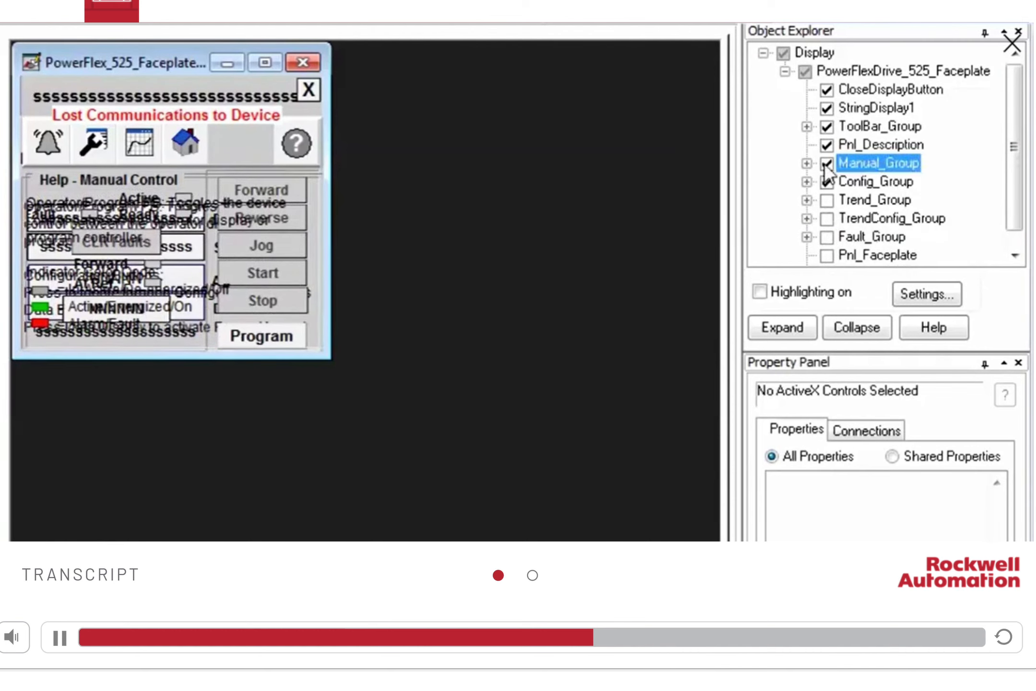
left_click(826, 164)
left_click(826, 144)
left_click(826, 127)
left_click(827, 109)
left_click(826, 90)
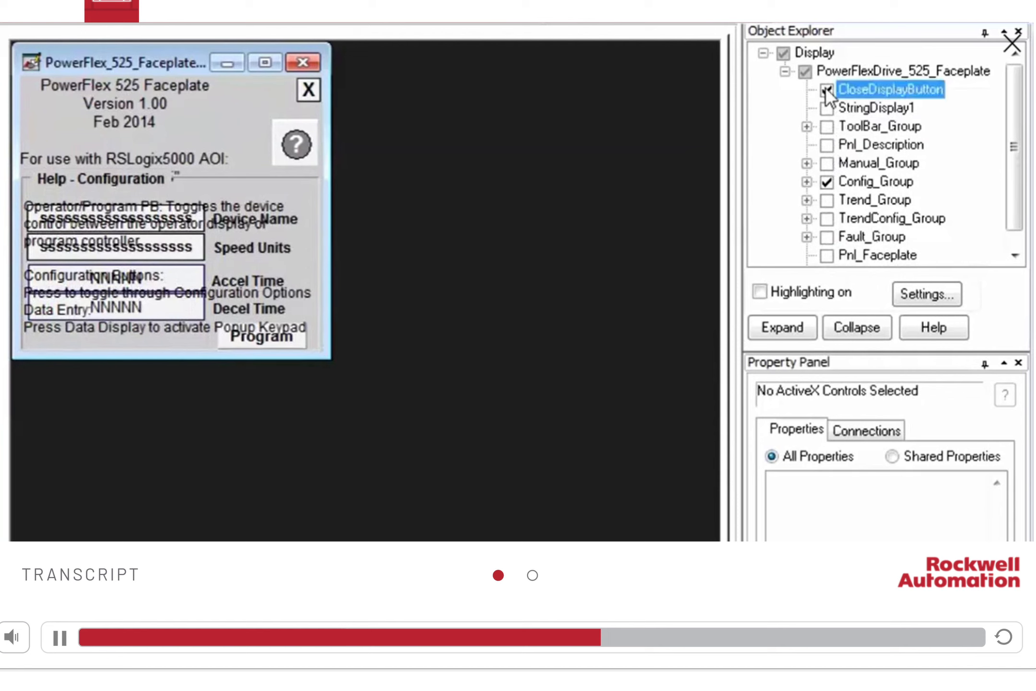
left_click(826, 90)
Hide Txt_Version_4_20_00 and Config_Group, and show only Manual_Group to view the manual control layer.
scroll(1012, 132, "down", 1)
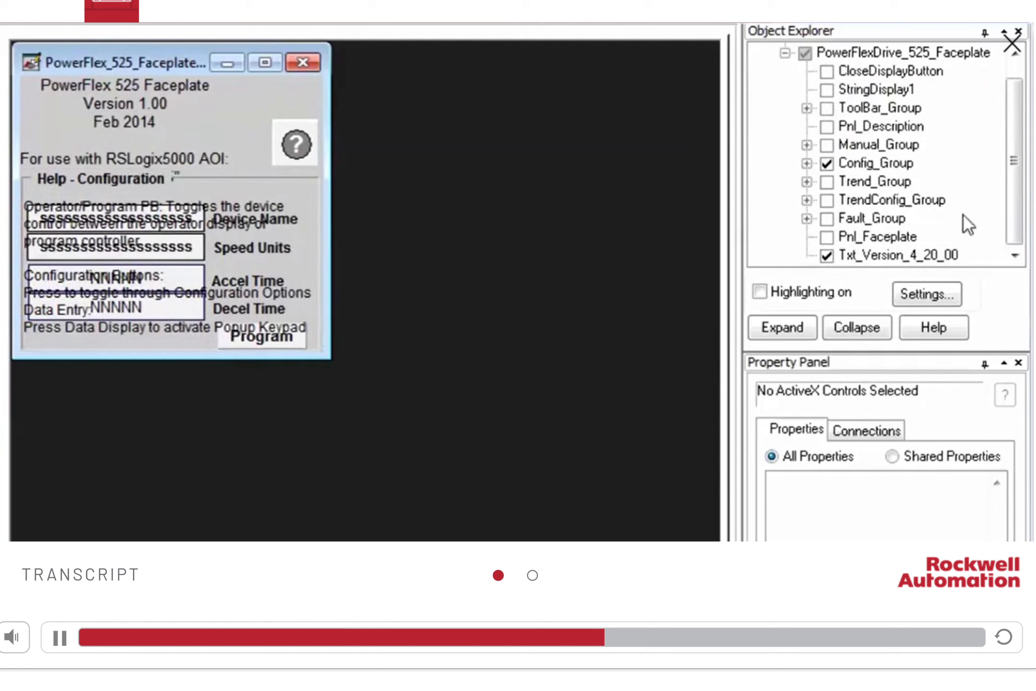
left_click(826, 255)
left_click(826, 163)
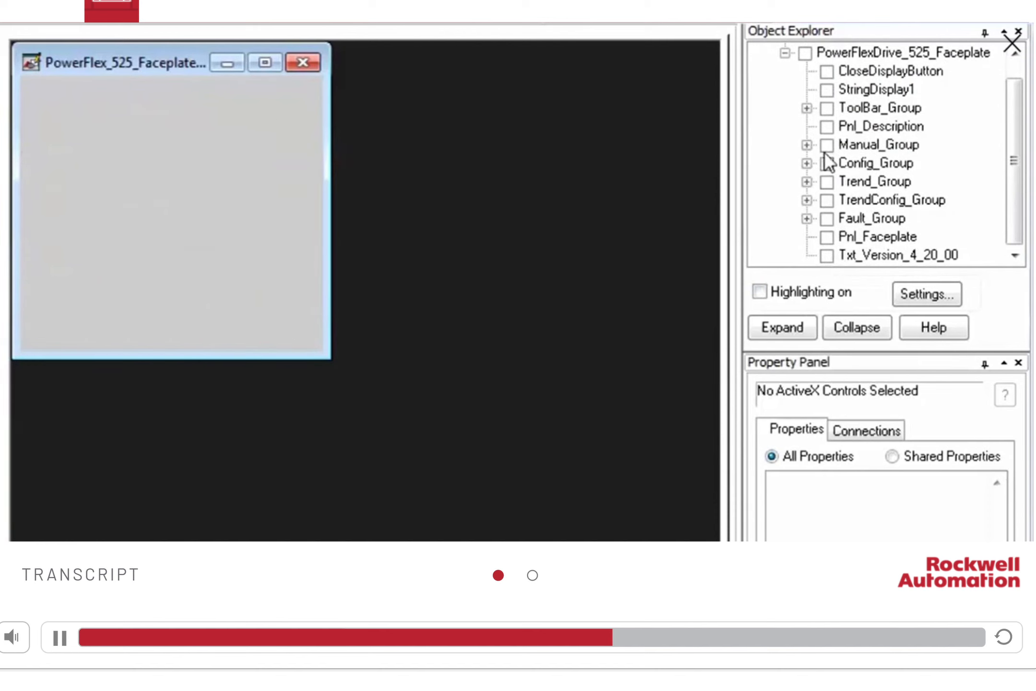
left_click(826, 145)
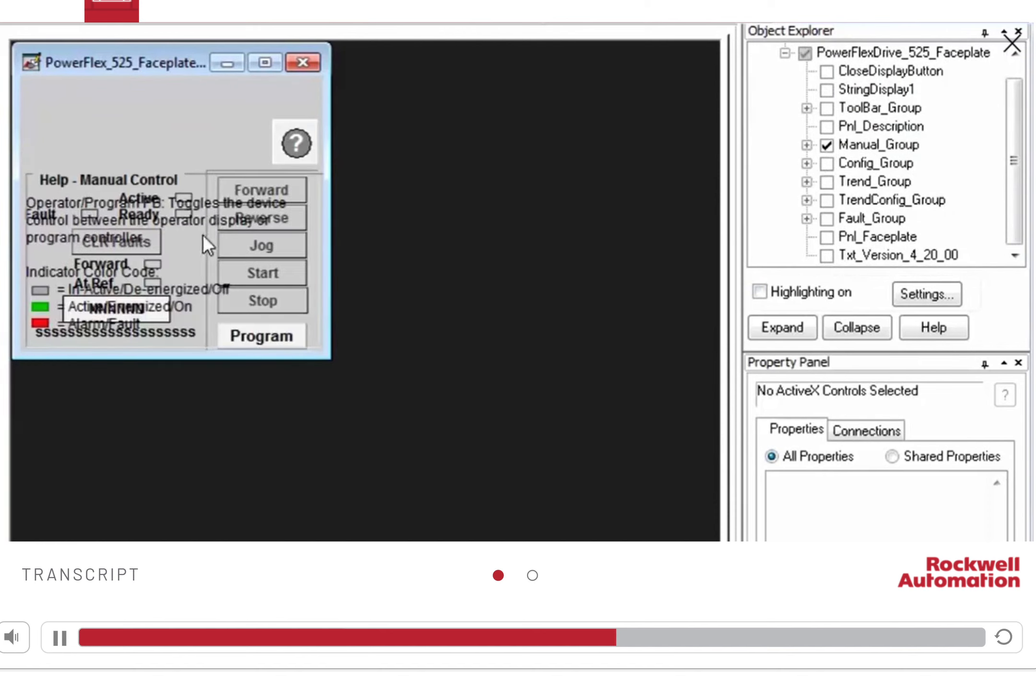
Toggle the whole PowerFlexDrive_525_Faceplate group's visibility, restore all its objects and close the faceplate display.
left_click(804, 53)
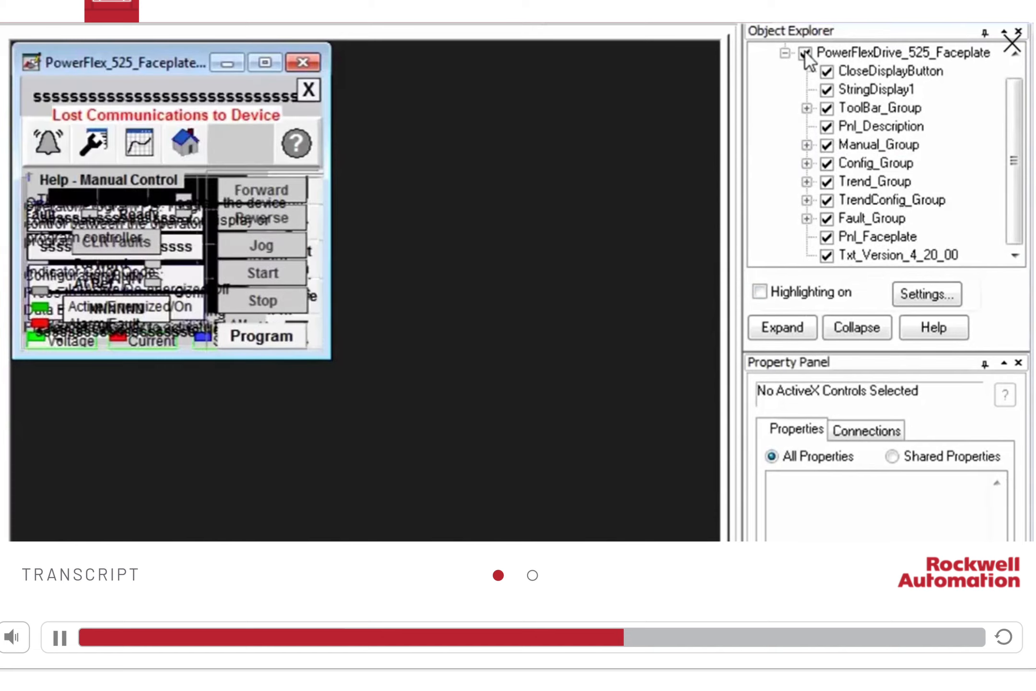
left_click(805, 51)
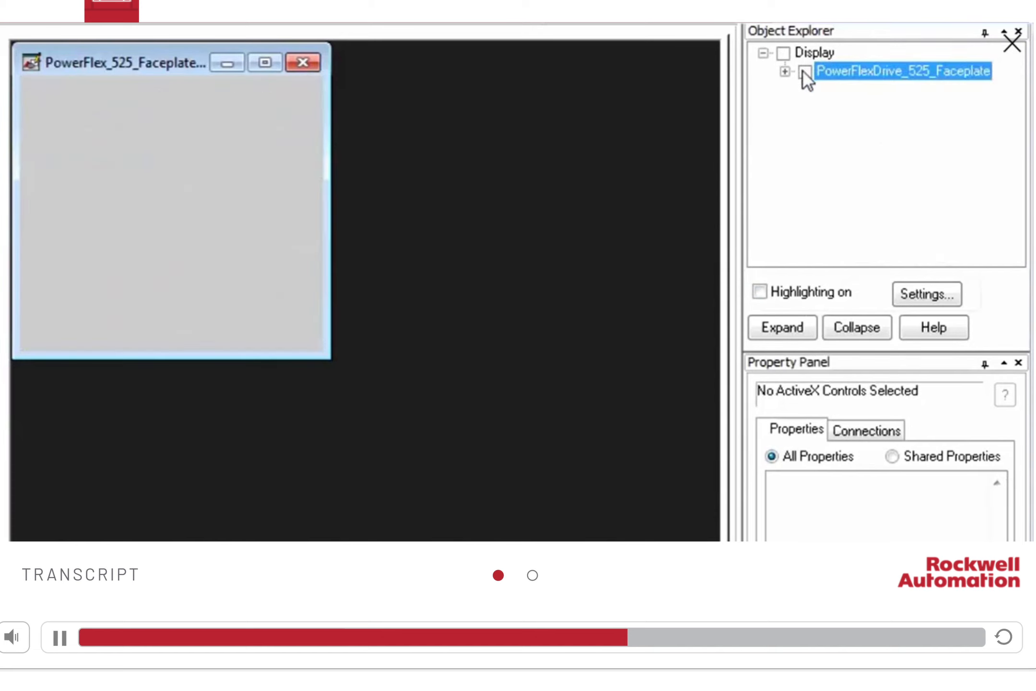
left_click(782, 54)
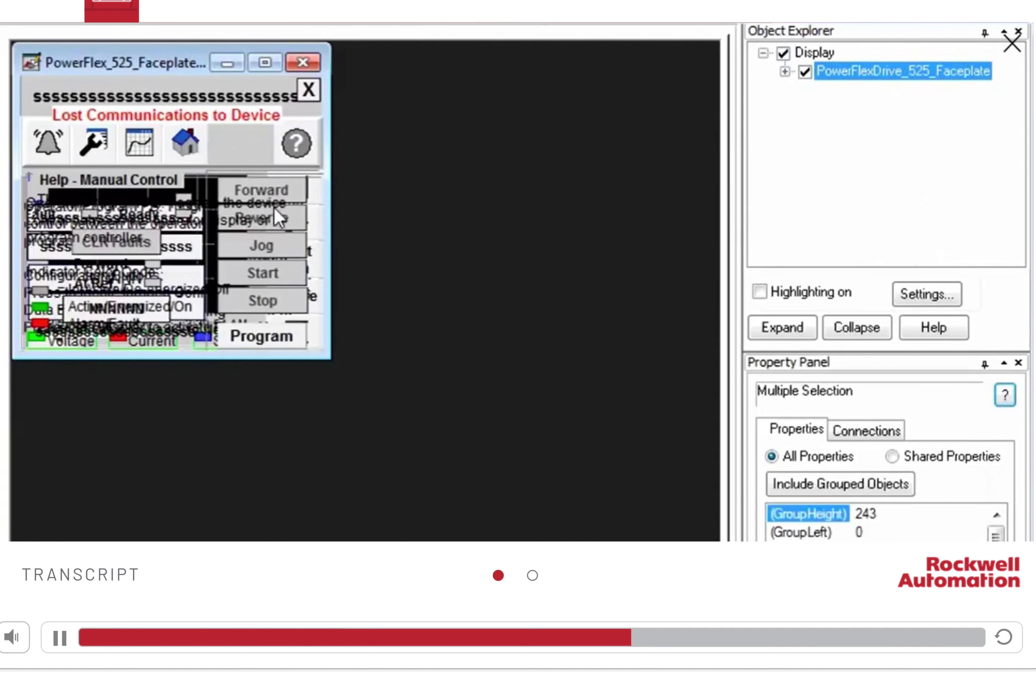
left_click(302, 61)
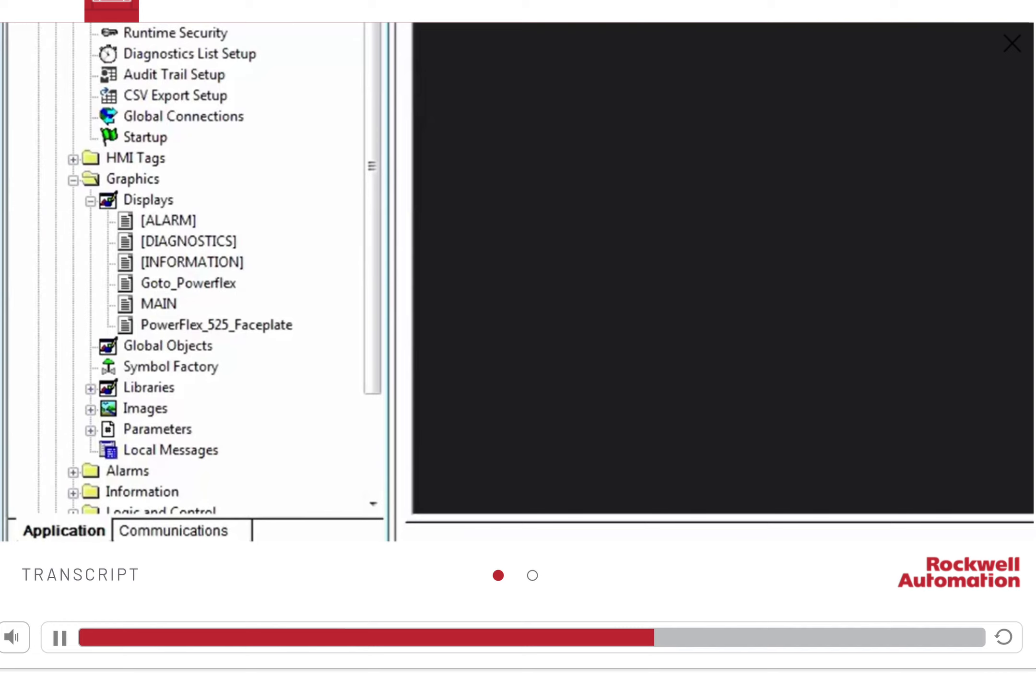
Open the PF_Parameter file from the Parameters in the Graphics folder.
left_click_drag(377, 305, 356, 393)
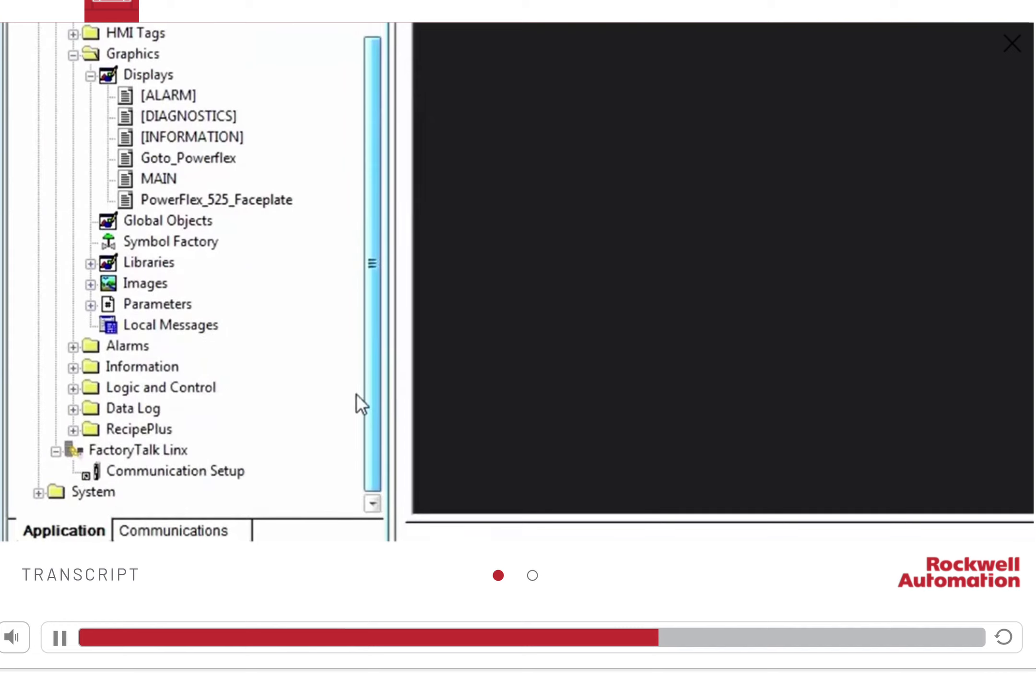
left_click(91, 307)
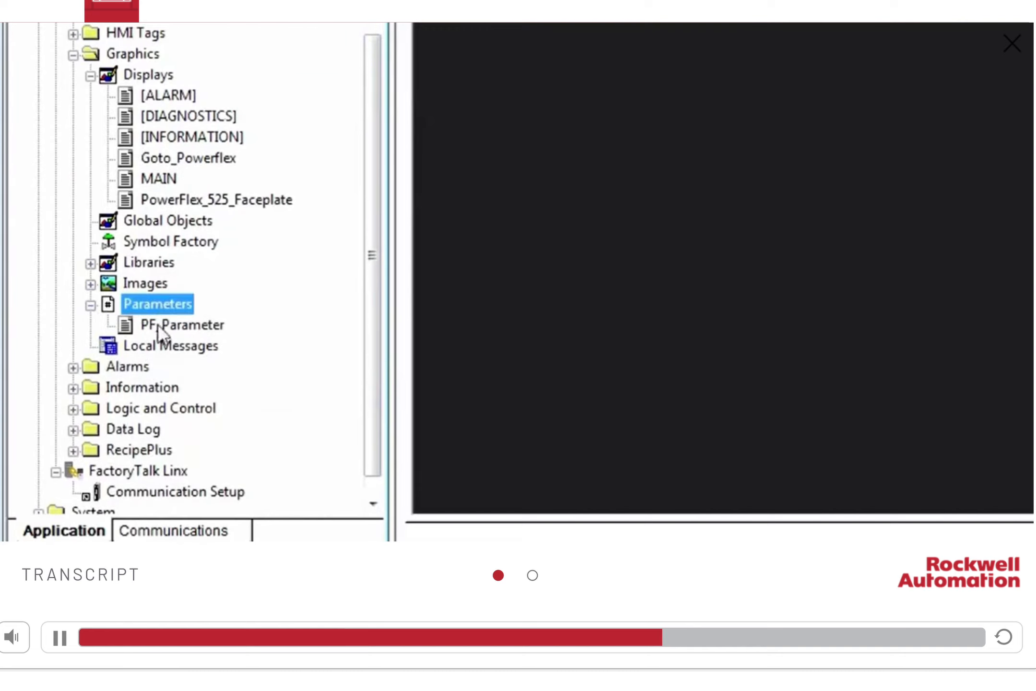
double_click(186, 326)
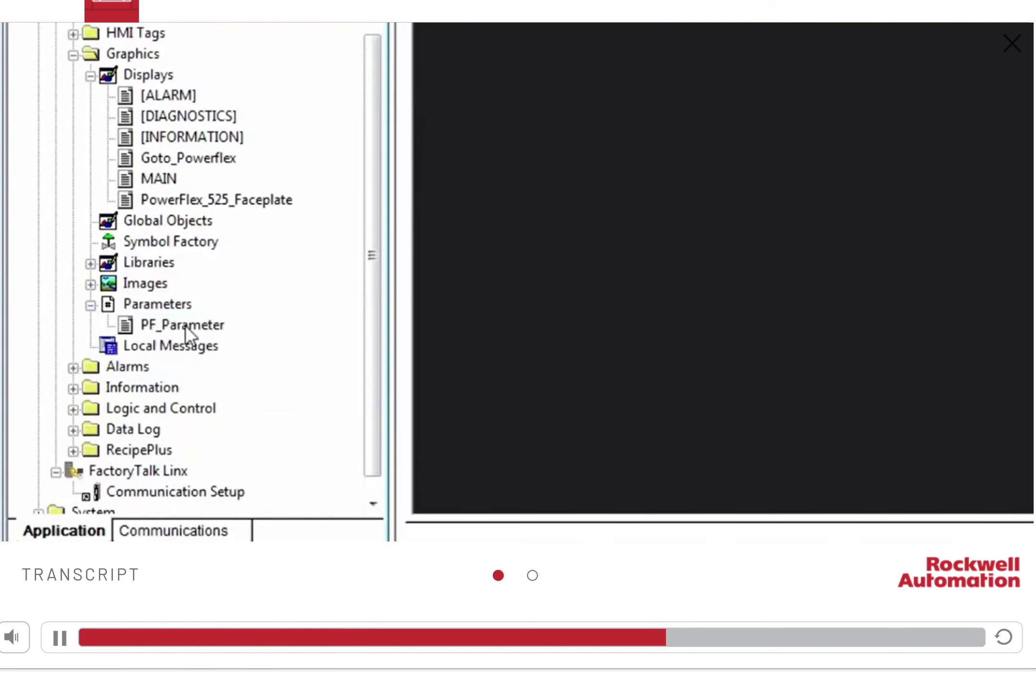